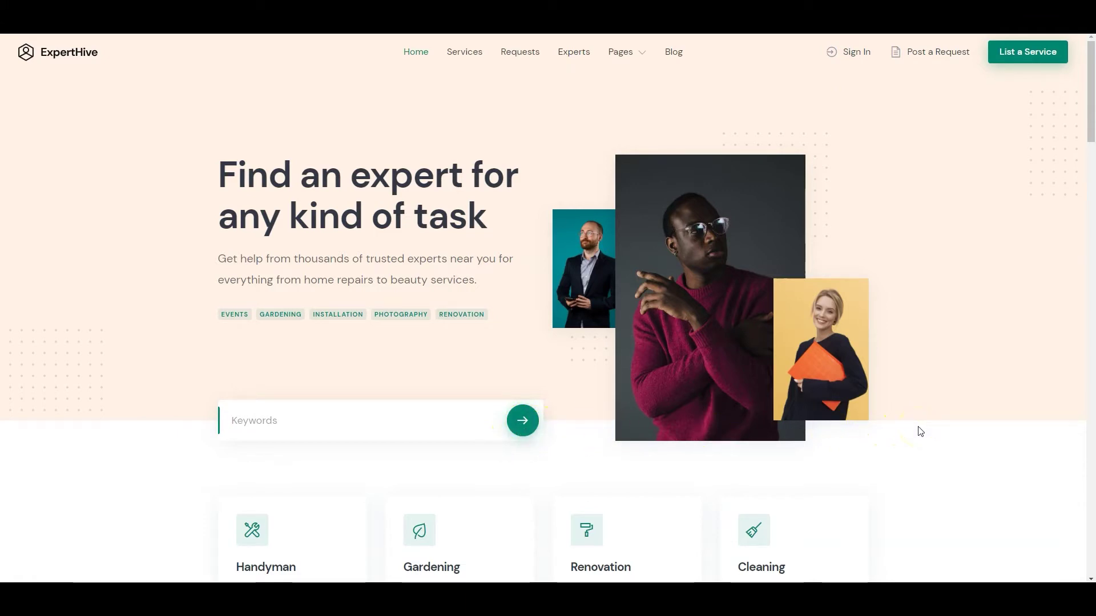
# Go to Appearance > Themes > Add New and bring up the Upload Theme form.
pyautogui.scroll(-5, 919, 432)
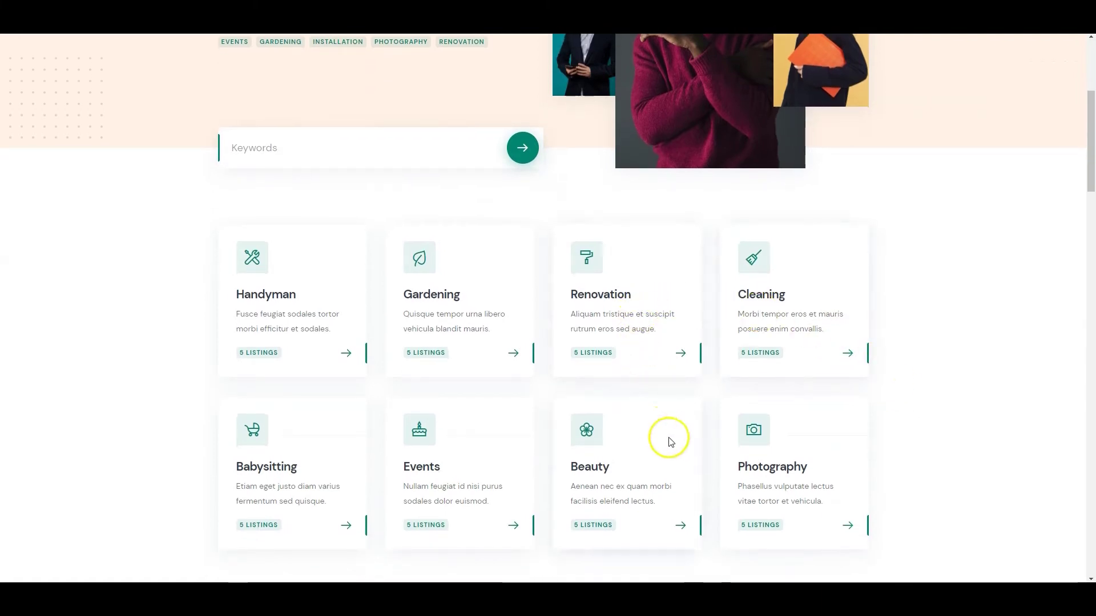
pyautogui.scroll(-10, 920, 478)
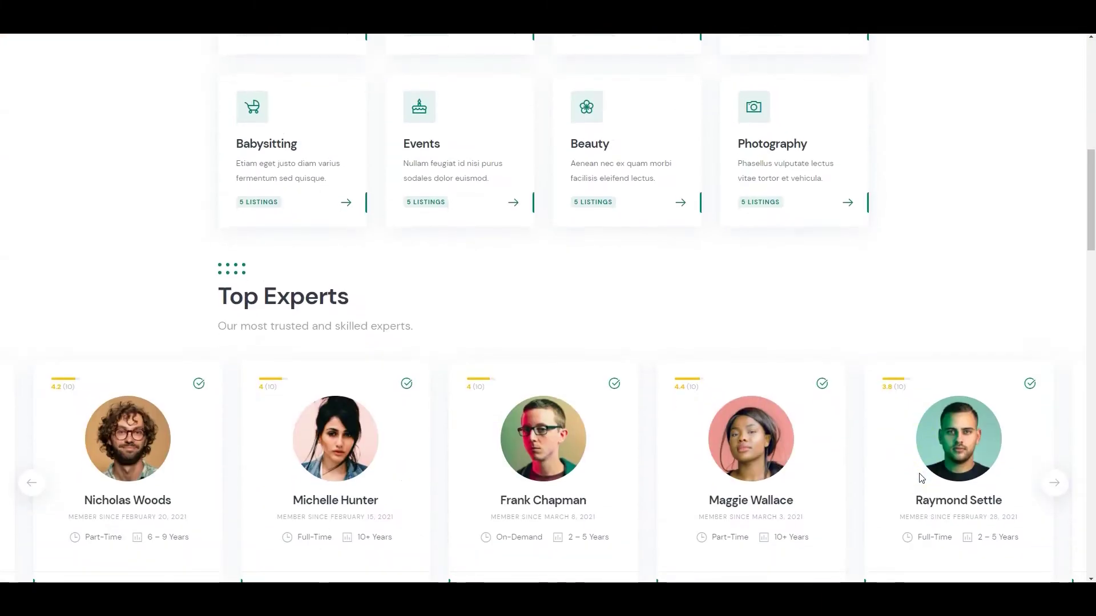
pyautogui.scroll(-15, 921, 478)
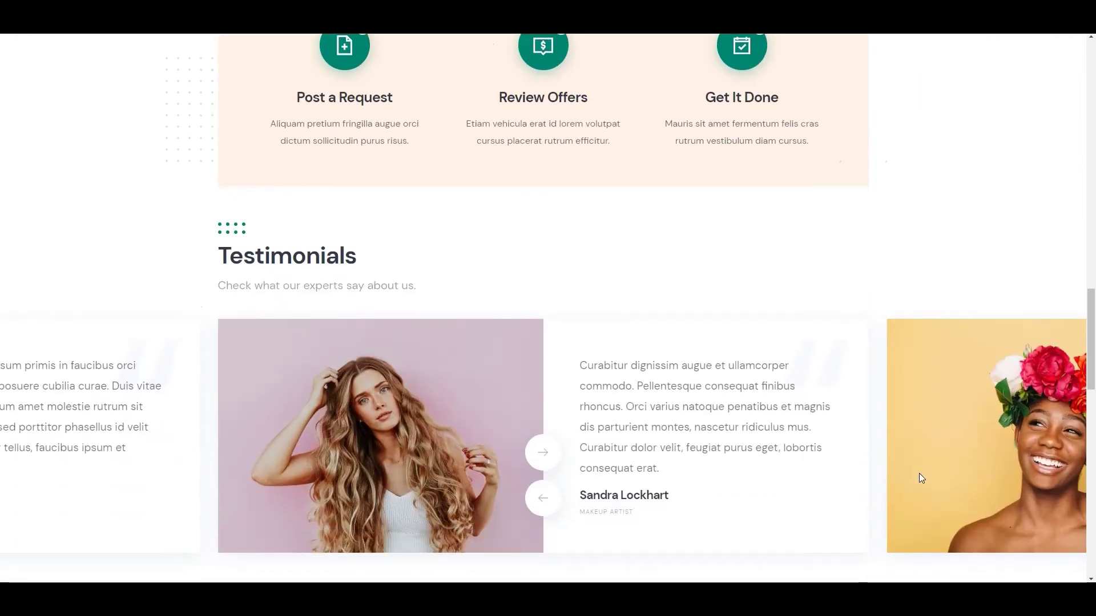
pyautogui.scroll(-13, 921, 478)
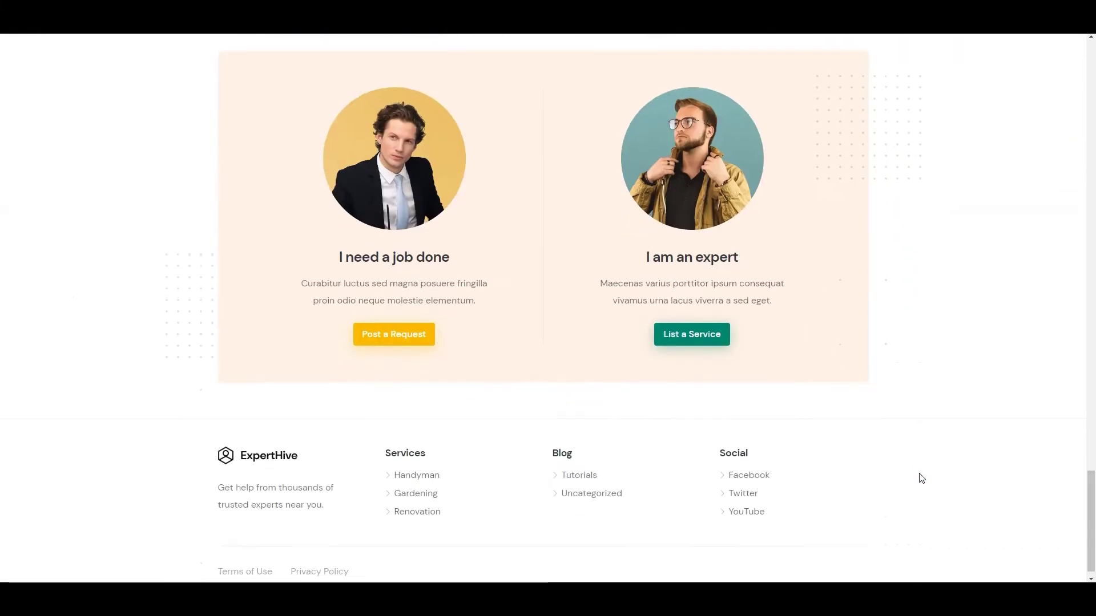
pyautogui.moveTo(1090, 508); pyautogui.dragTo(1092, 60)
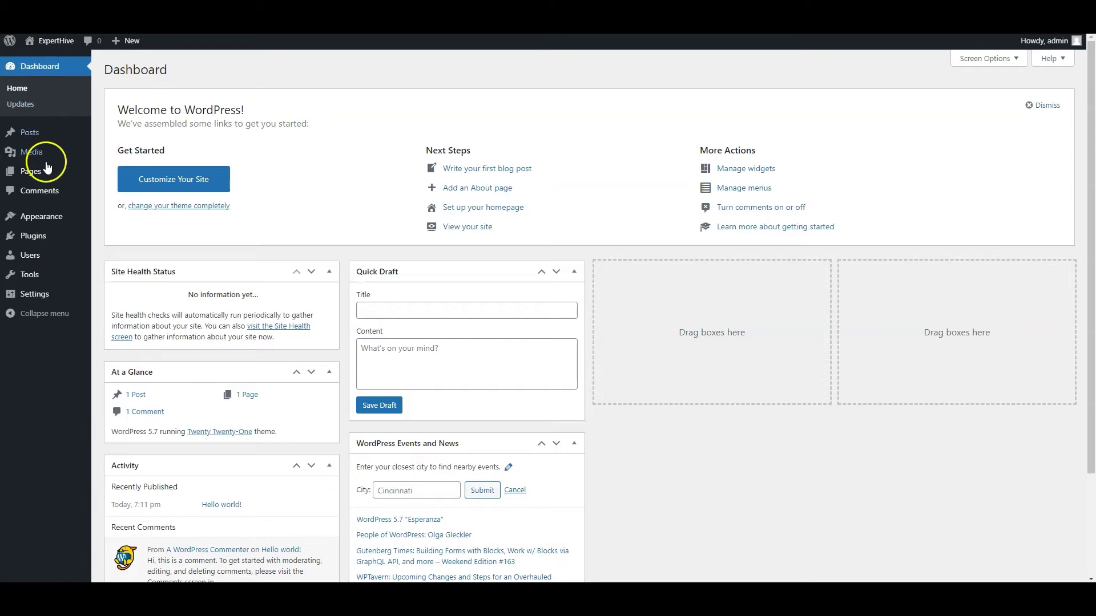
pyautogui.moveTo(55, 214)
pyautogui.click(116, 220)
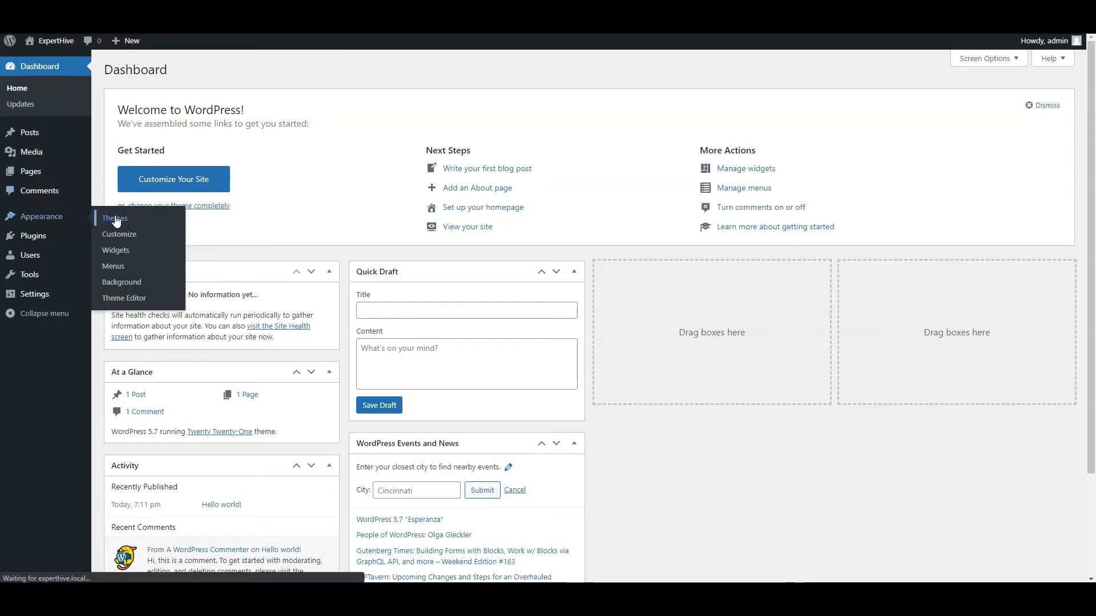
pyautogui.click(205, 70)
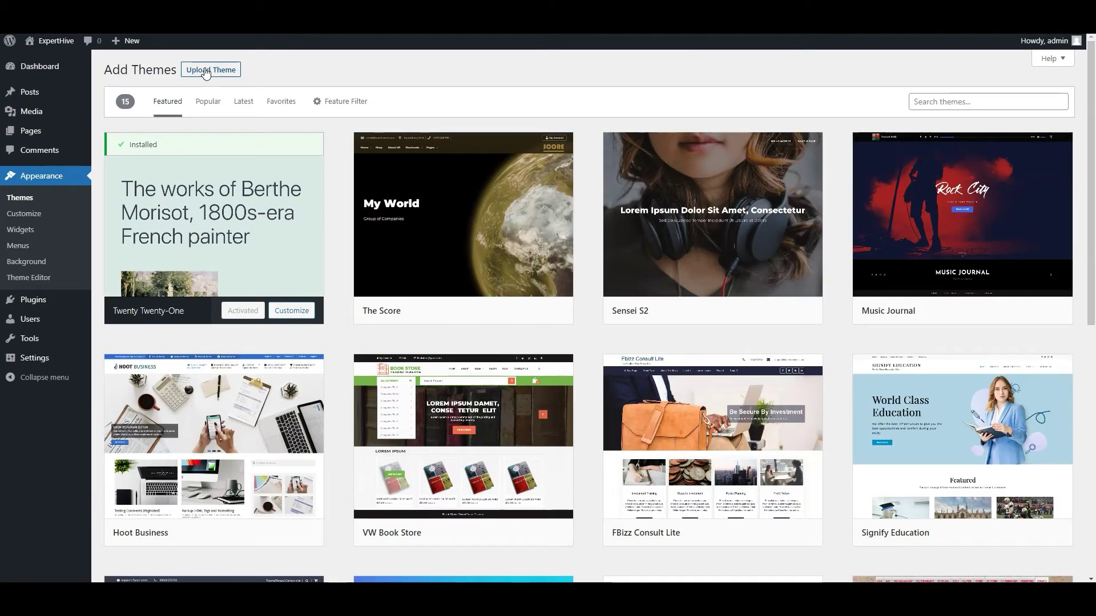
pyautogui.click(206, 71)
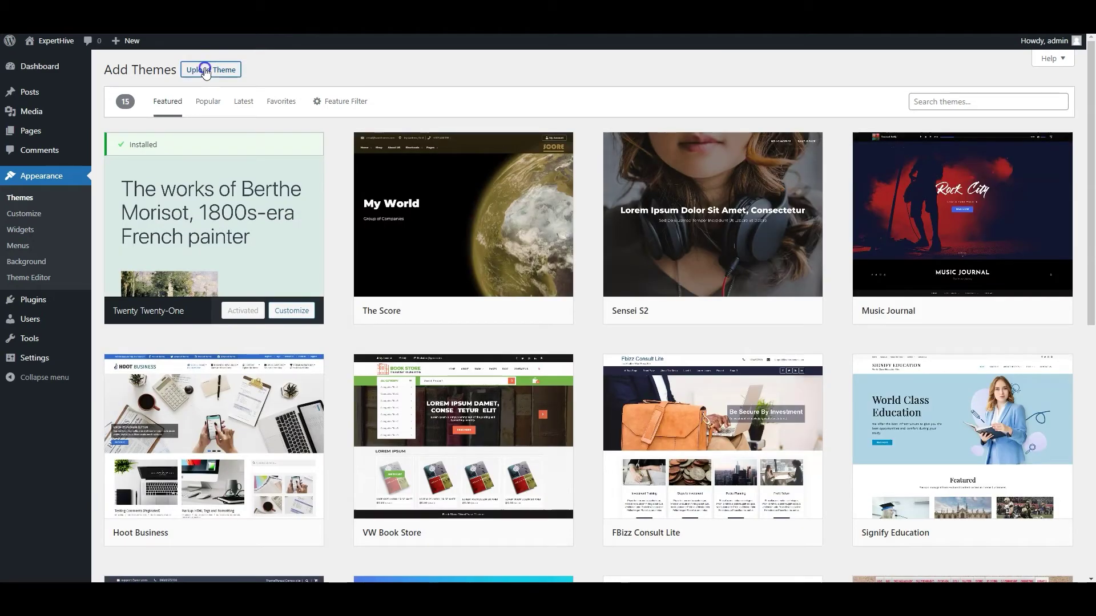
# Choose ExpertHive.zip as the theme package and install it.
pyautogui.click(505, 172)
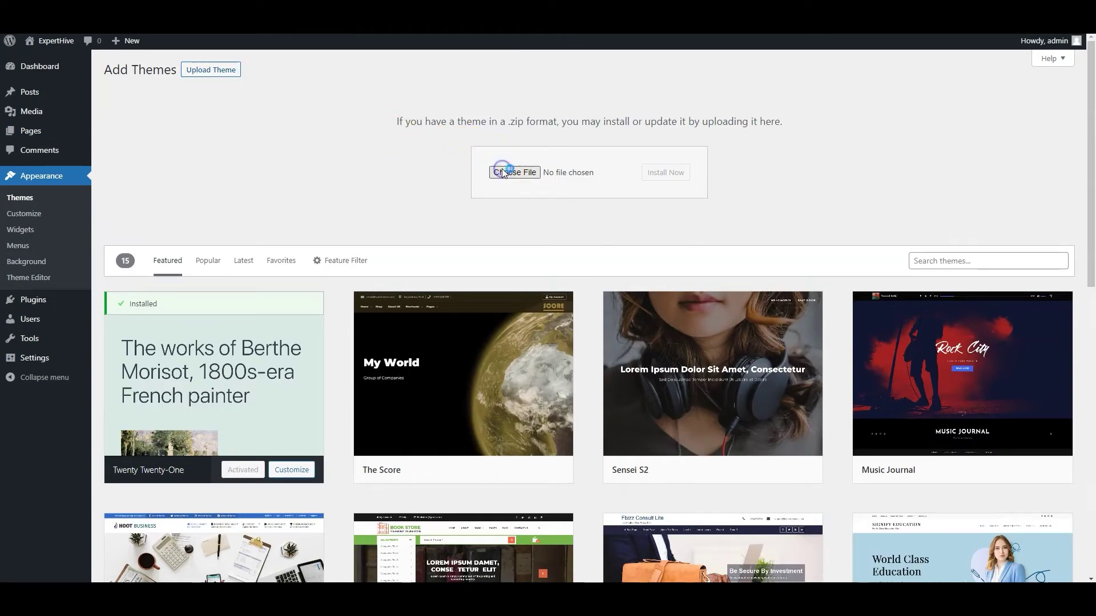
pyautogui.click(406, 168)
pyautogui.click(682, 350)
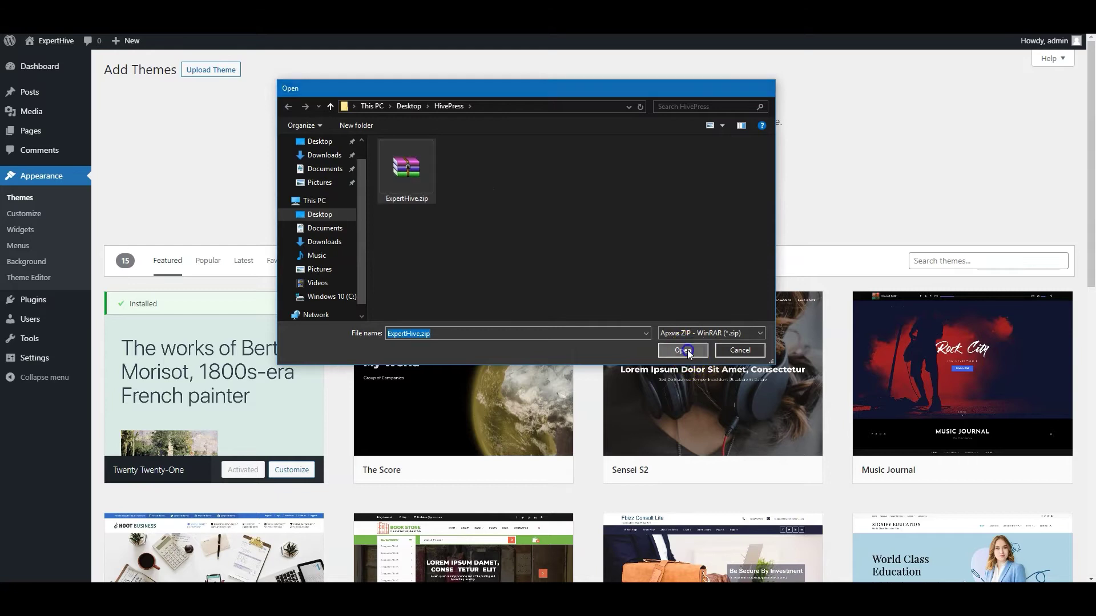
pyautogui.click(667, 180)
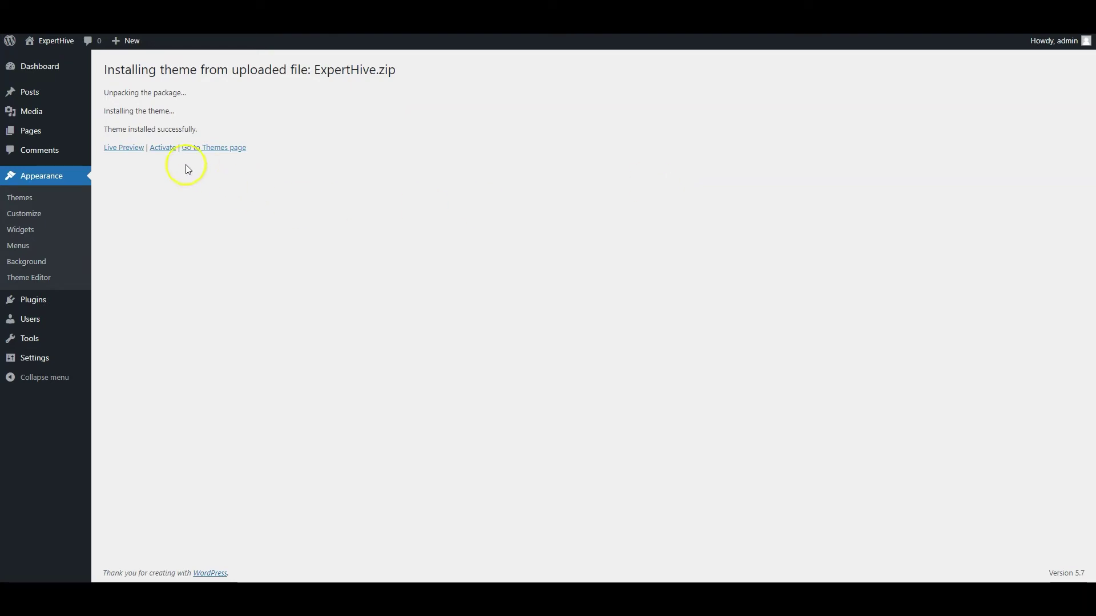
# Activate the ExpertHive theme and bulk-install all seven recommended HivePress plugins.
pyautogui.click(165, 148)
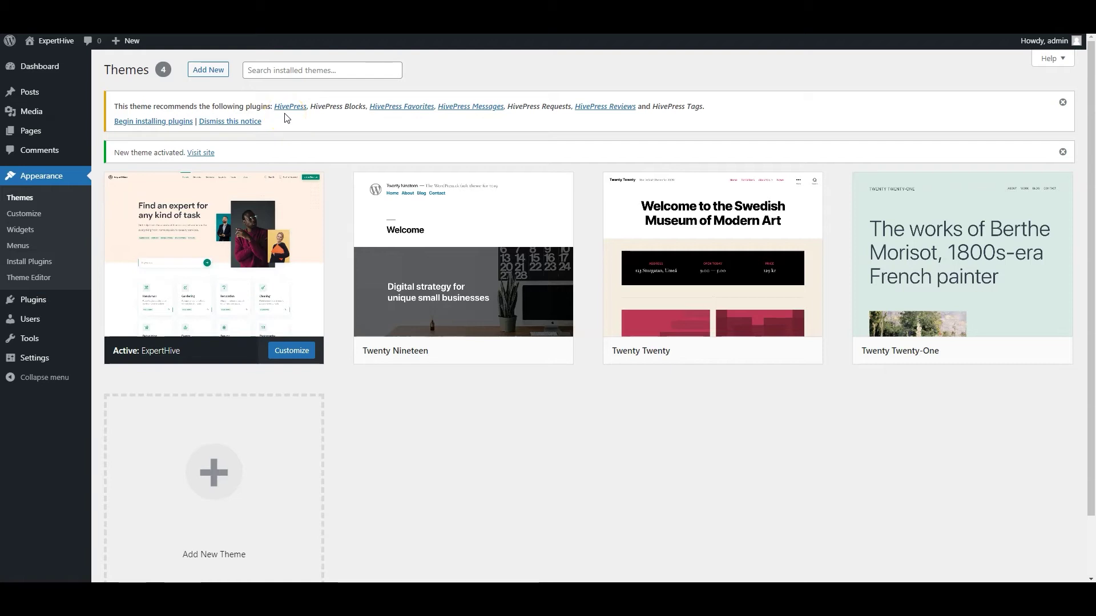
pyautogui.click(146, 123)
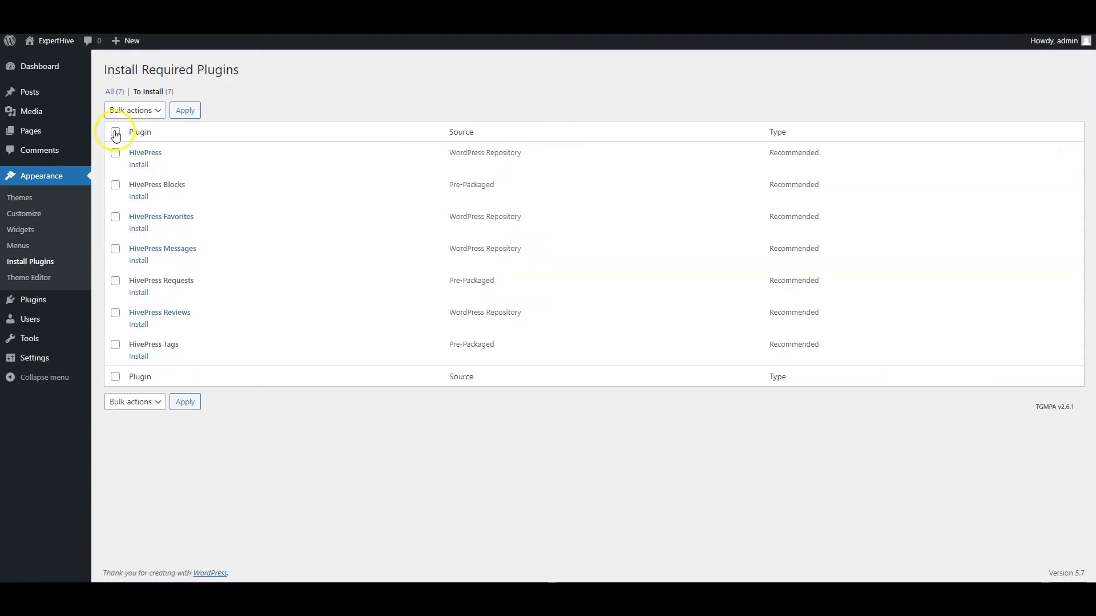
pyautogui.click(115, 134)
pyautogui.click(149, 110)
pyautogui.click(134, 134)
pyautogui.click(189, 112)
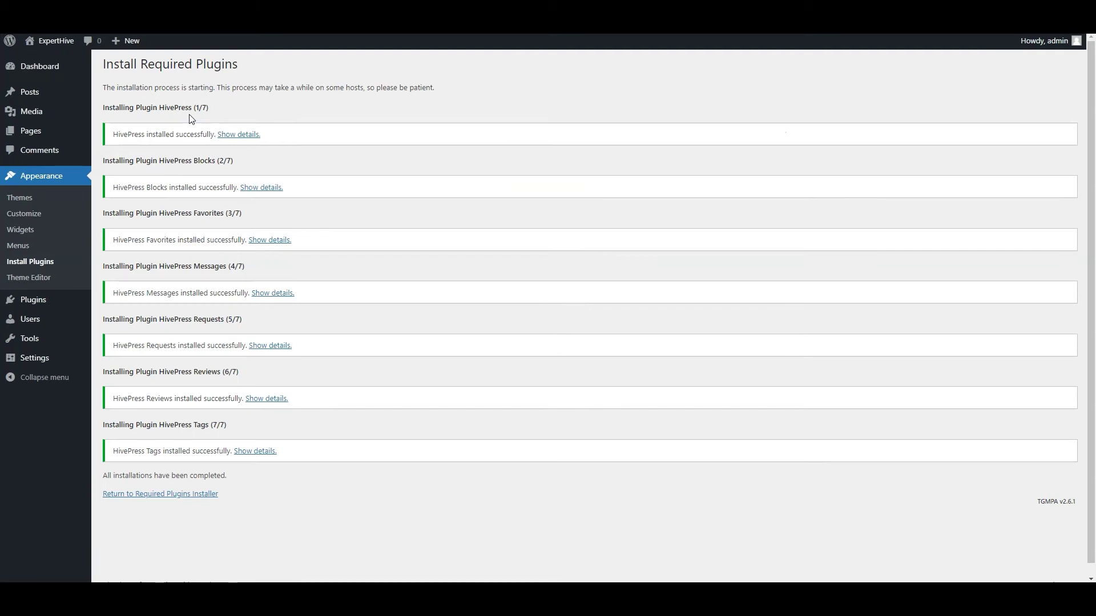
pyautogui.click(167, 267)
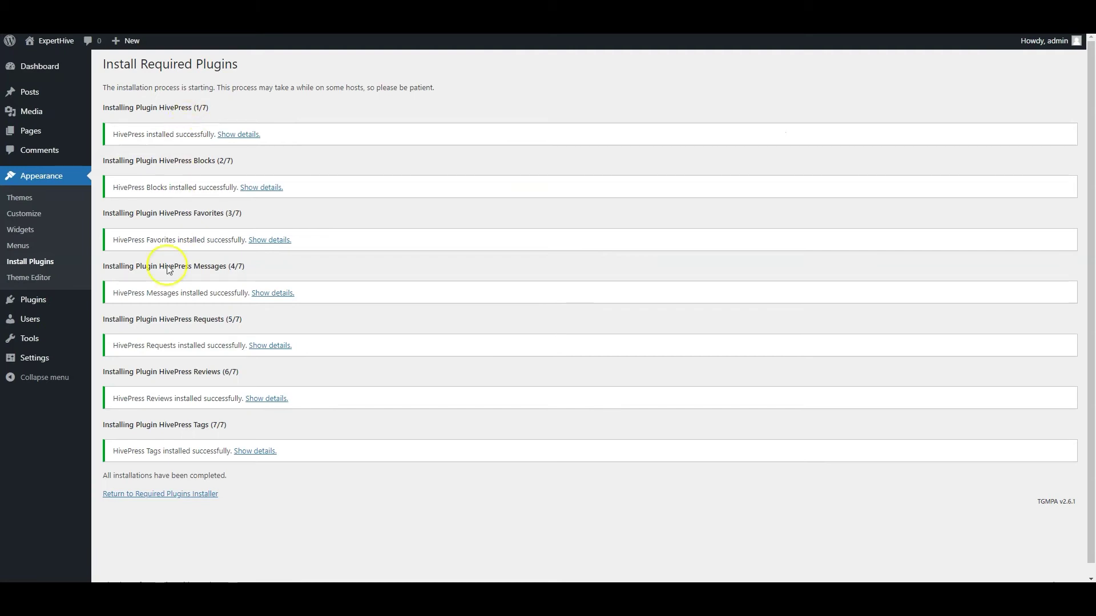
# Back on the required plugins list, bulk-activate all seven HivePress plugins.
pyautogui.click(151, 494)
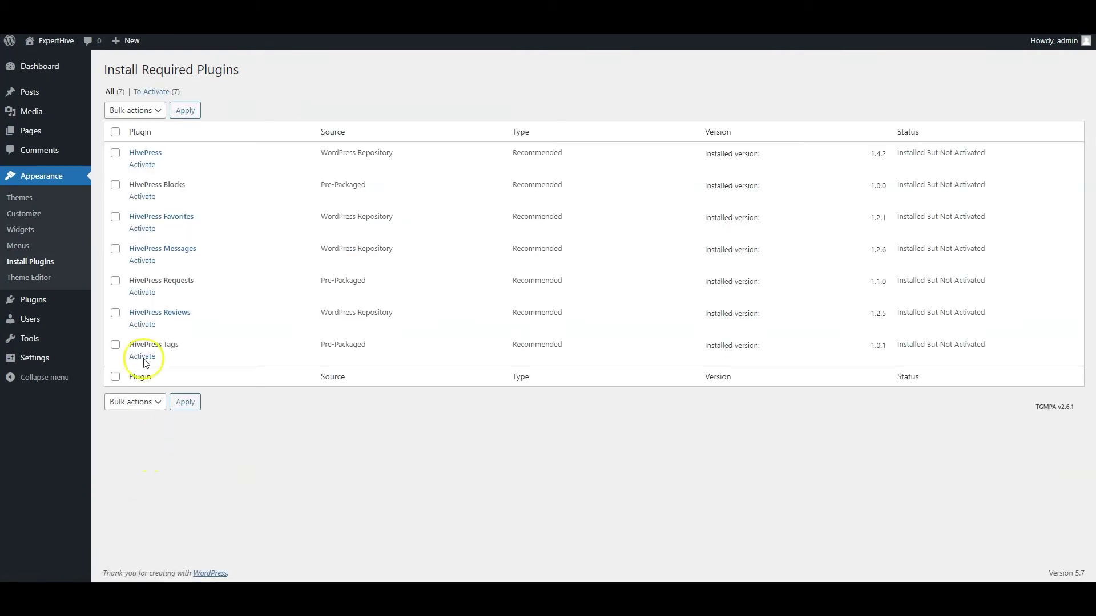
pyautogui.click(115, 133)
pyautogui.click(136, 110)
pyautogui.click(127, 161)
pyautogui.click(186, 110)
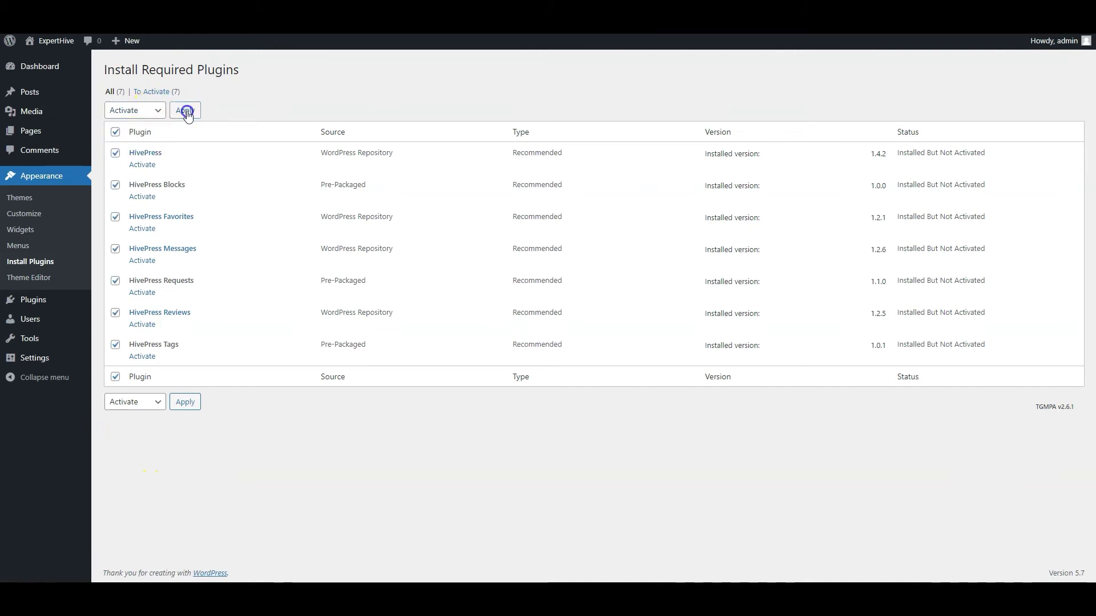
pyautogui.click(39, 69)
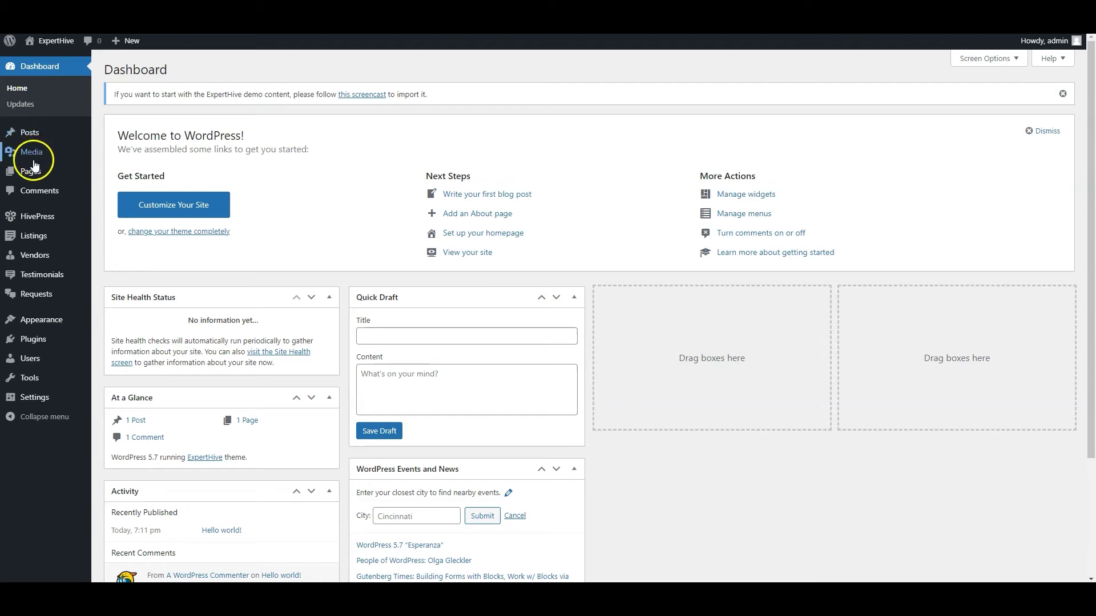
pyautogui.moveTo(50, 215)
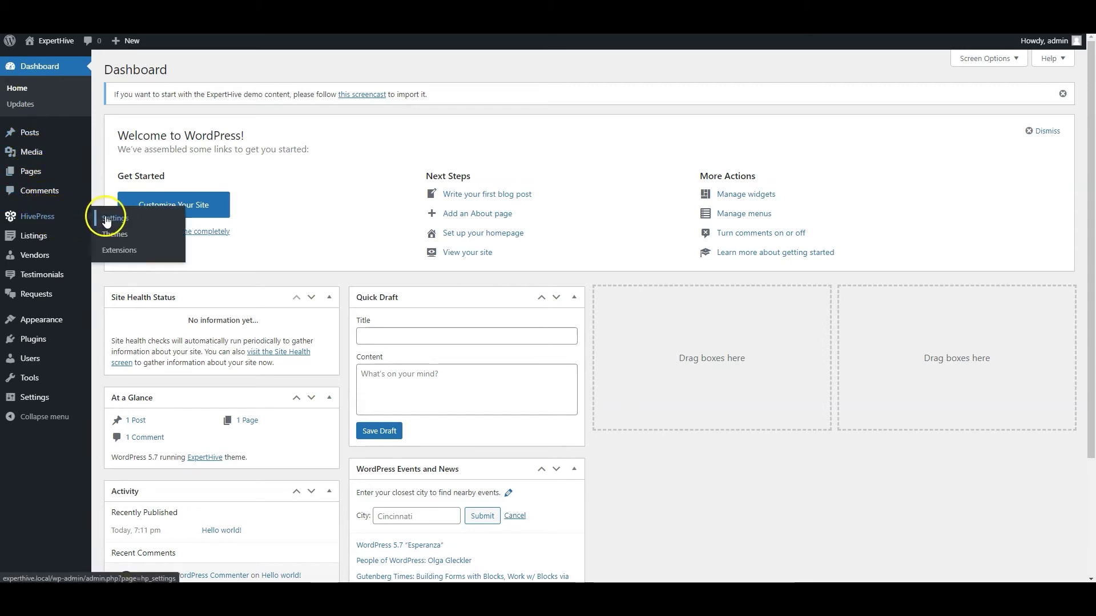
pyautogui.moveTo(59, 236)
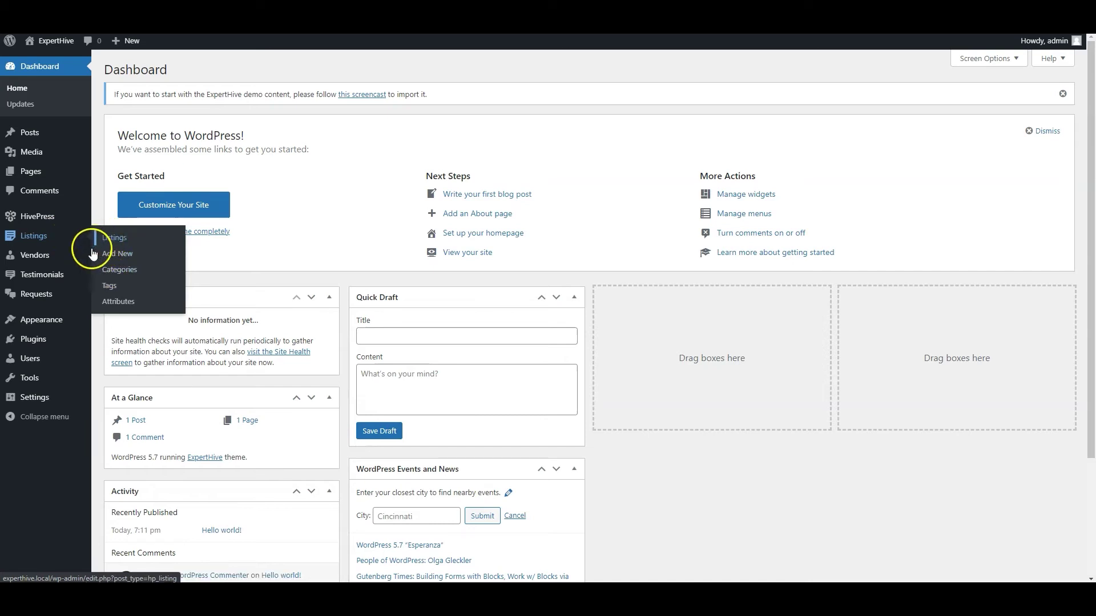
pyautogui.moveTo(60, 294)
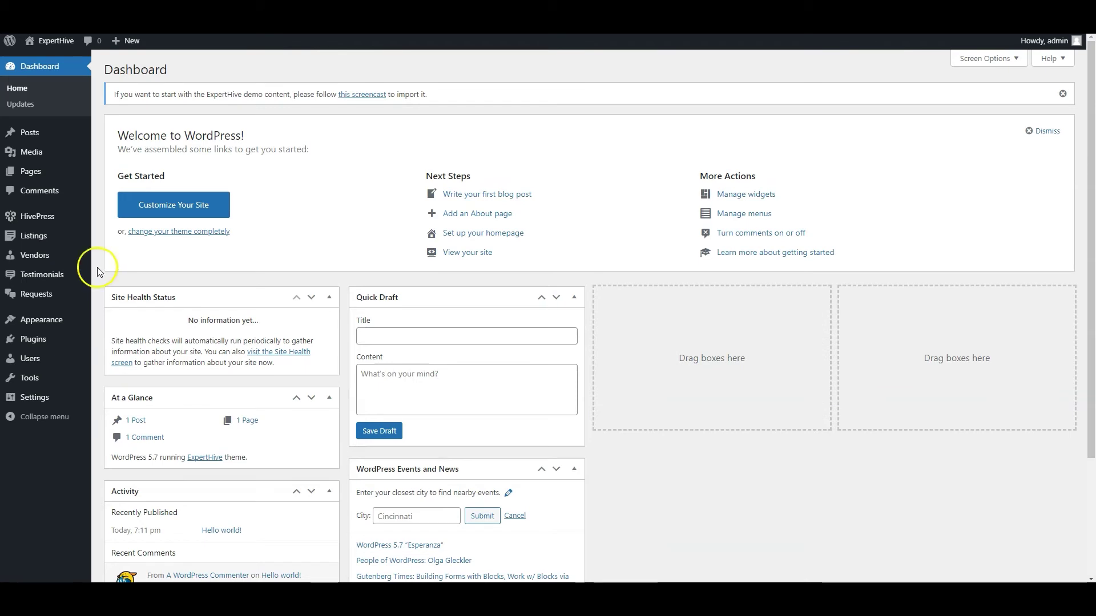
pyautogui.moveTo(49, 343)
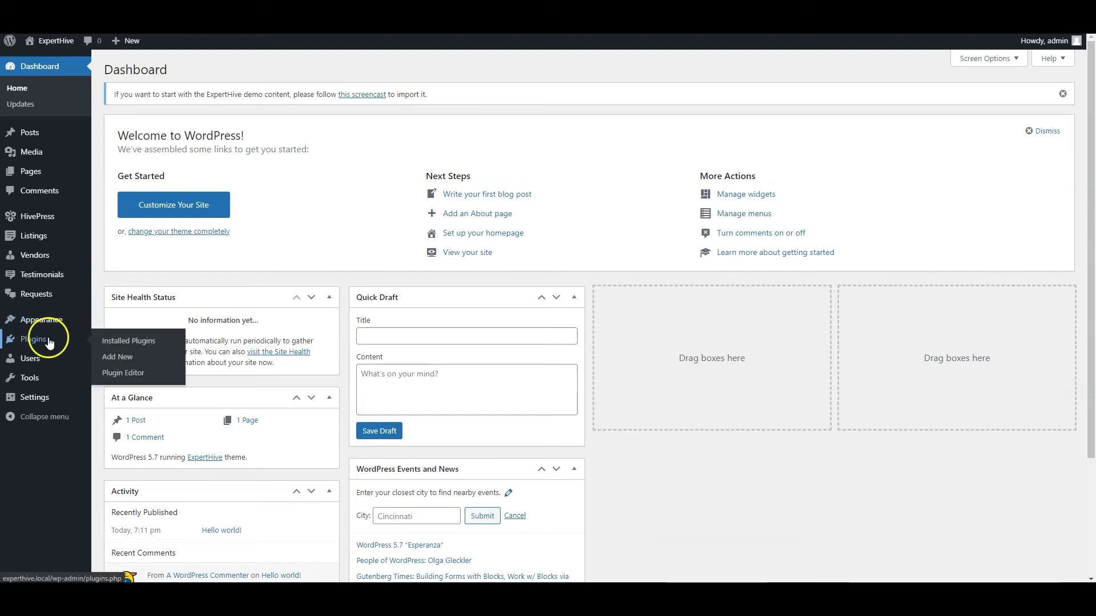
# Search plugins for 'one click demo import', then install and activate One Click Demo Import.
pyautogui.click(117, 357)
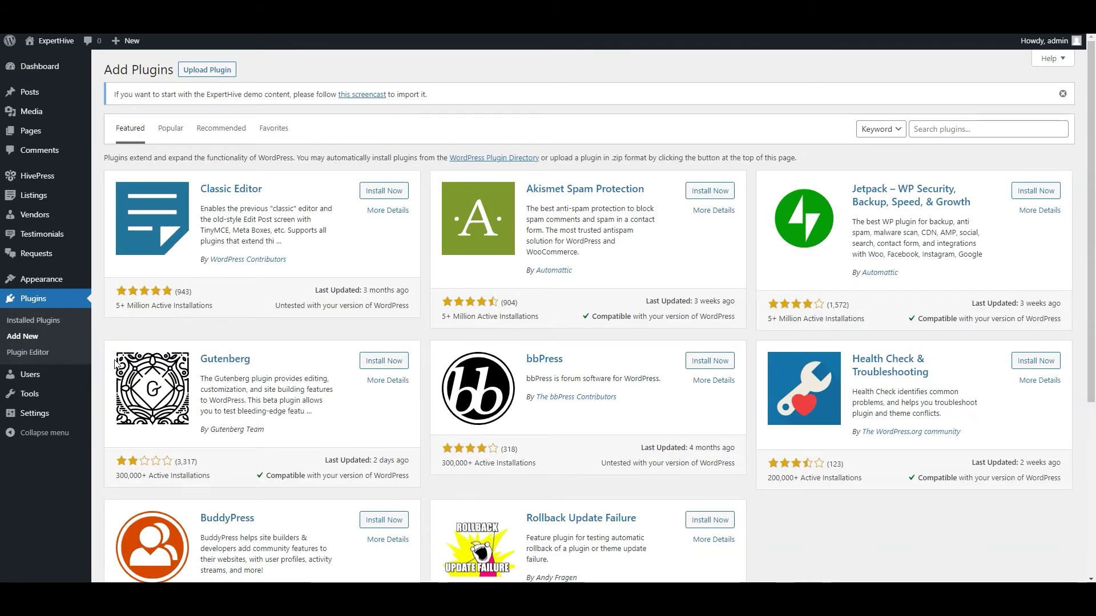
pyautogui.click(924, 130)
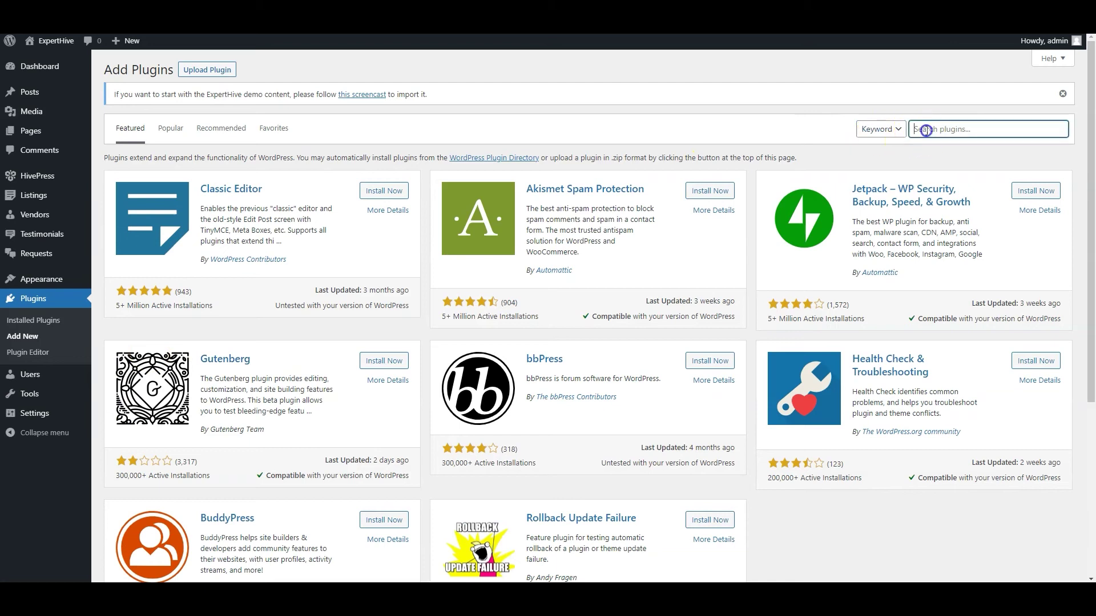
pyautogui.write('one cl')
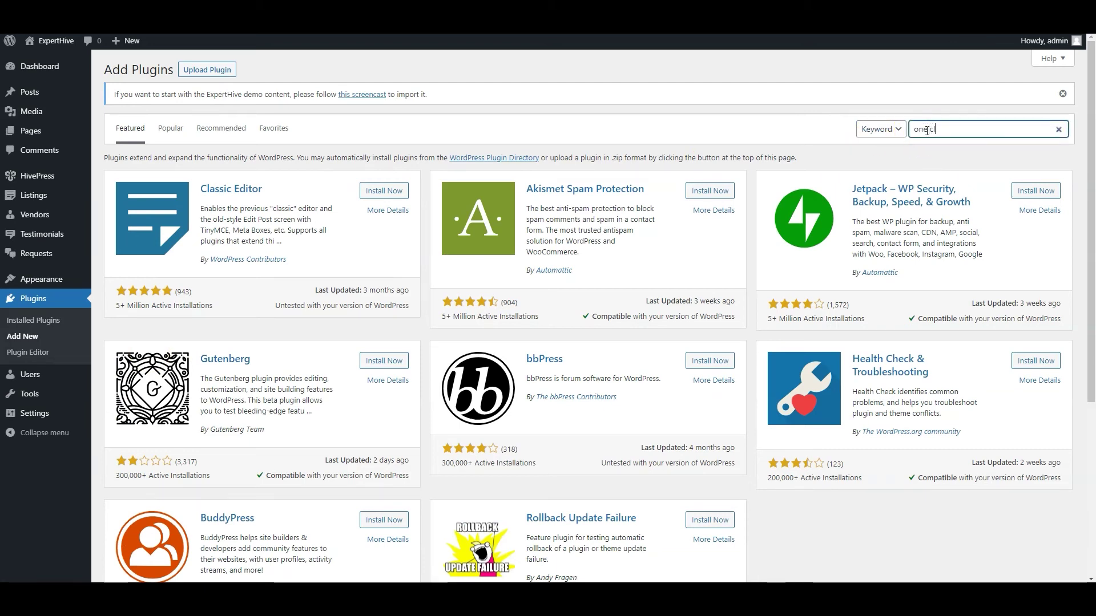
pyautogui.write('ick demo import')
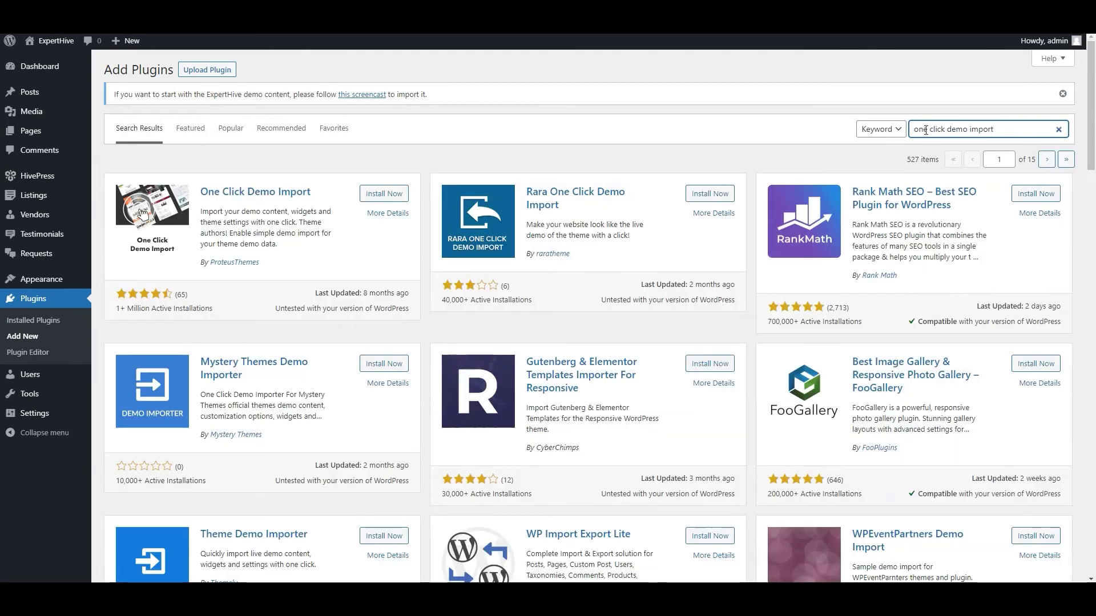
pyautogui.click(395, 194)
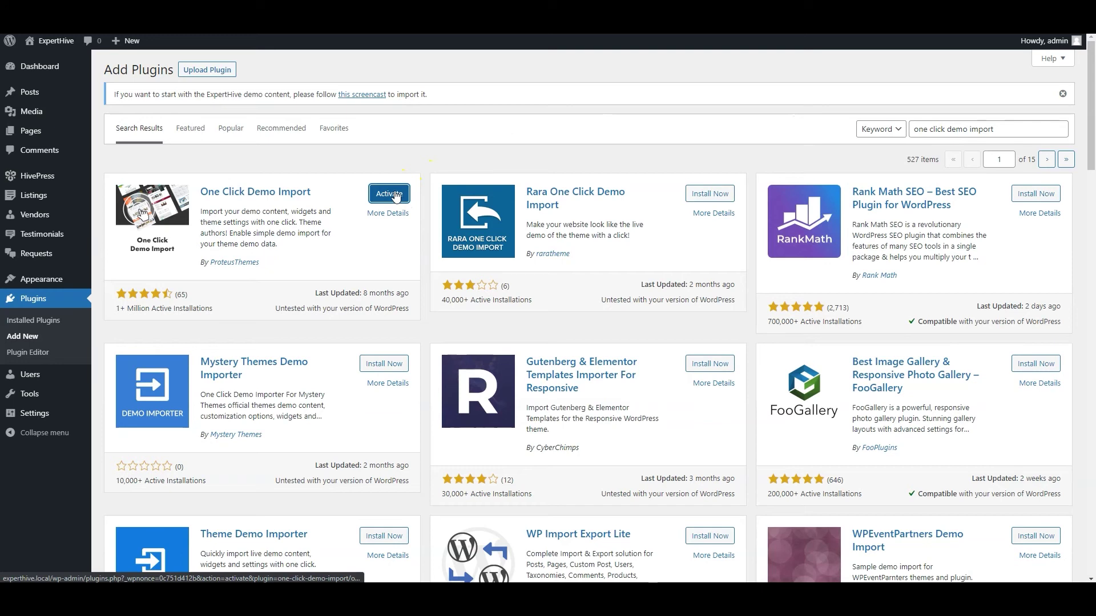
pyautogui.click(395, 197)
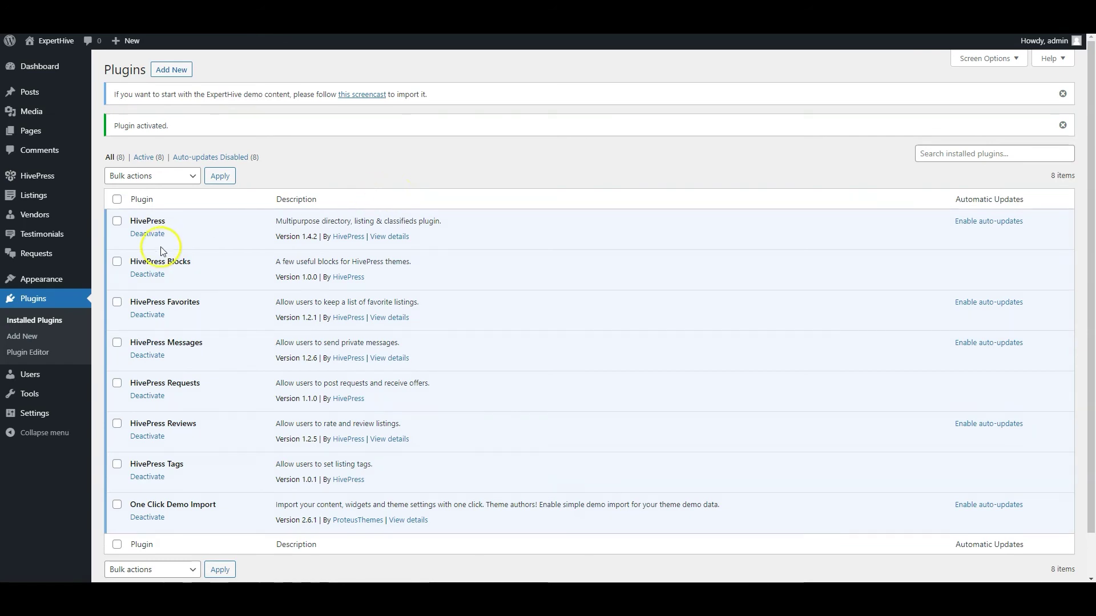
pyautogui.click(133, 346)
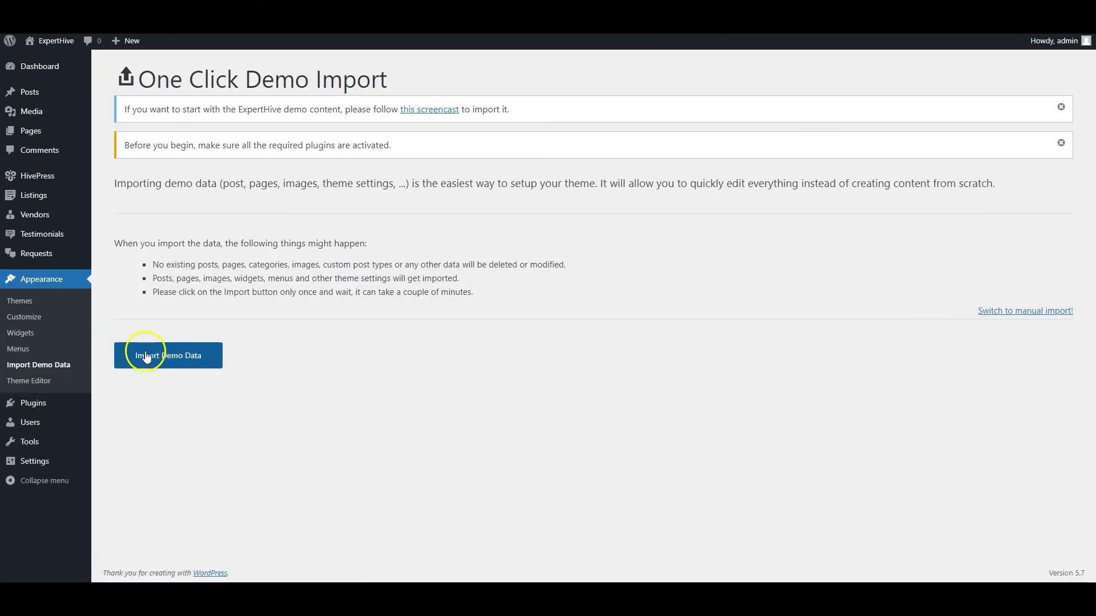
# Run Import Demo Data for ExpertHive and wait for 'That's it, all done!'.
pyautogui.click(215, 362)
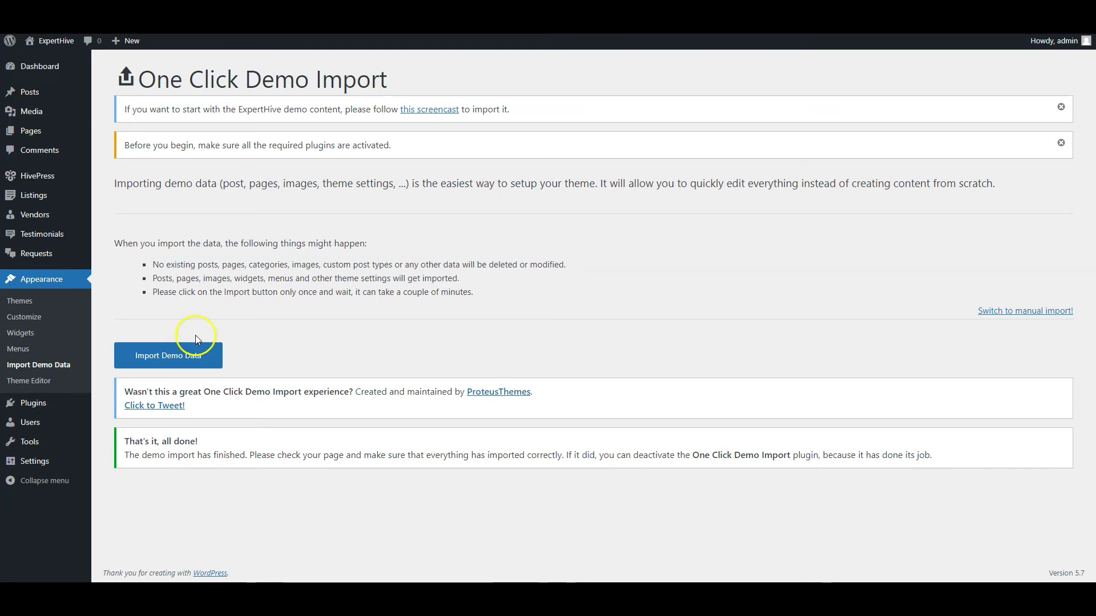
# Visit the site, scroll through the ExpertHive demo homepage, then return to the top.
pyautogui.click(50, 54)
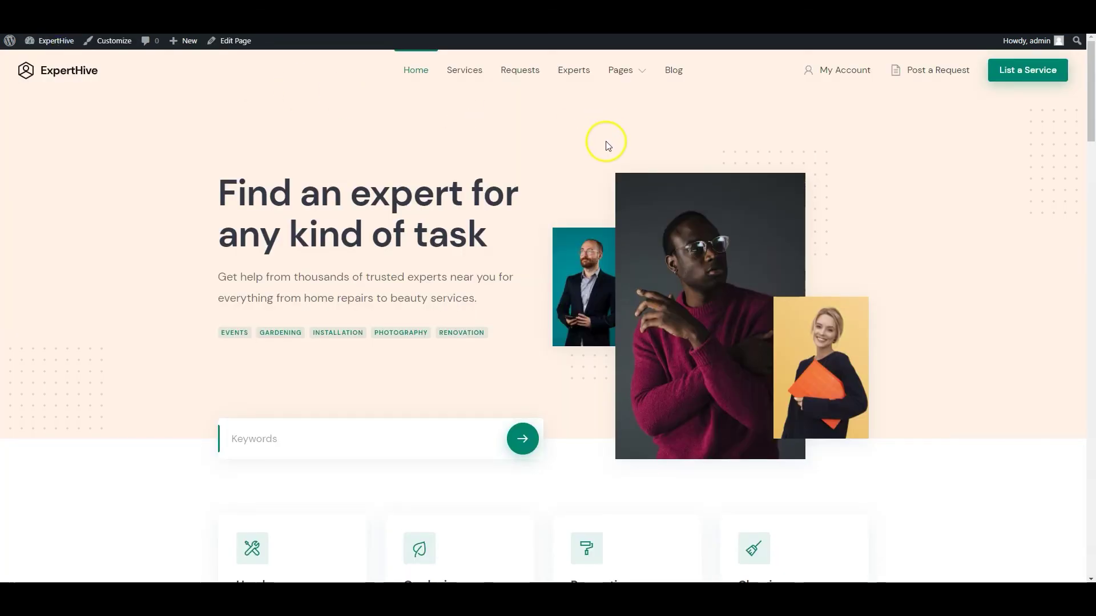
pyautogui.scroll(-1, 965, 288)
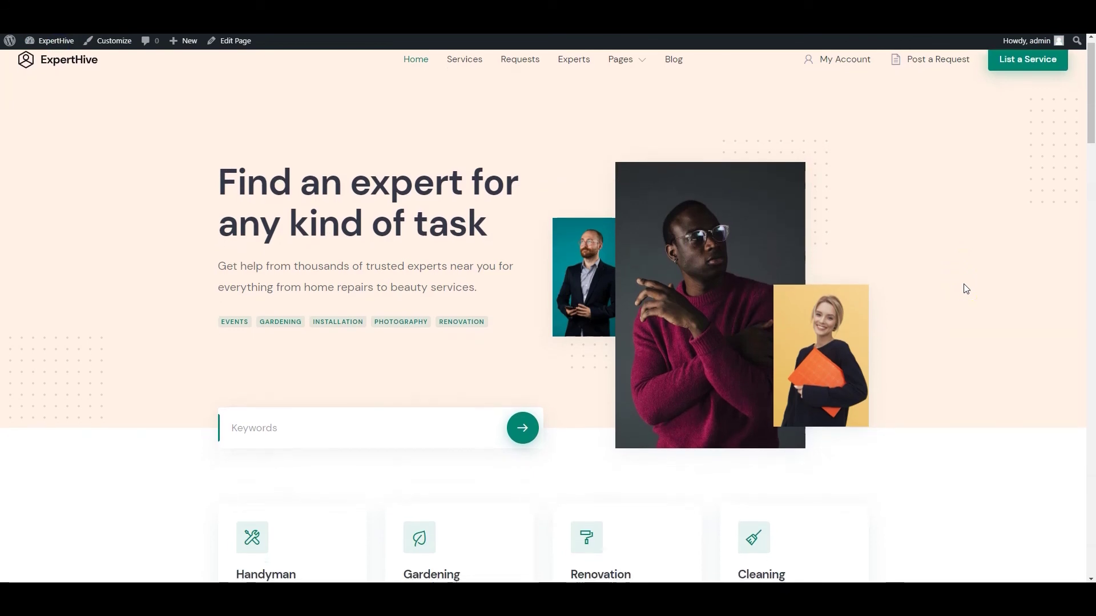
pyautogui.scroll(-5, 965, 289)
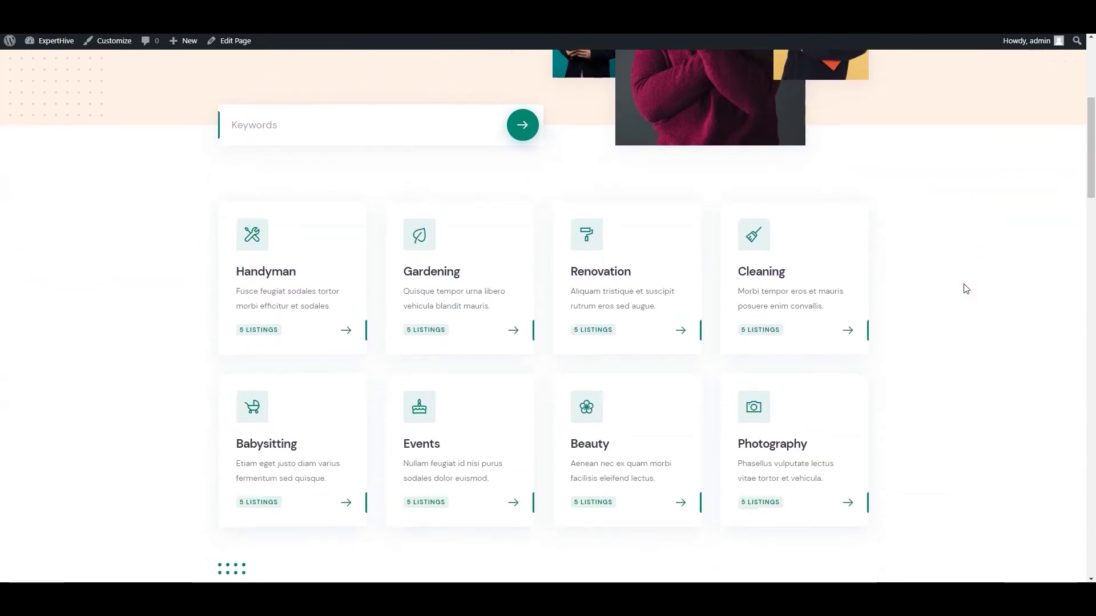
pyautogui.scroll(-8, 965, 289)
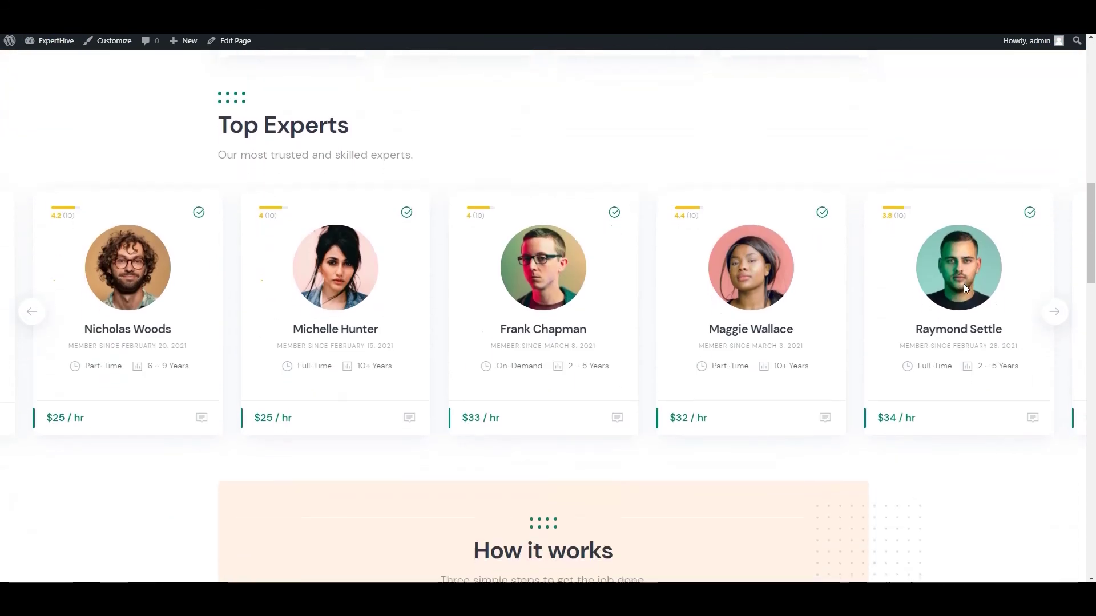
pyautogui.scroll(-10, 963, 283)
pyautogui.scroll(-15, 965, 289)
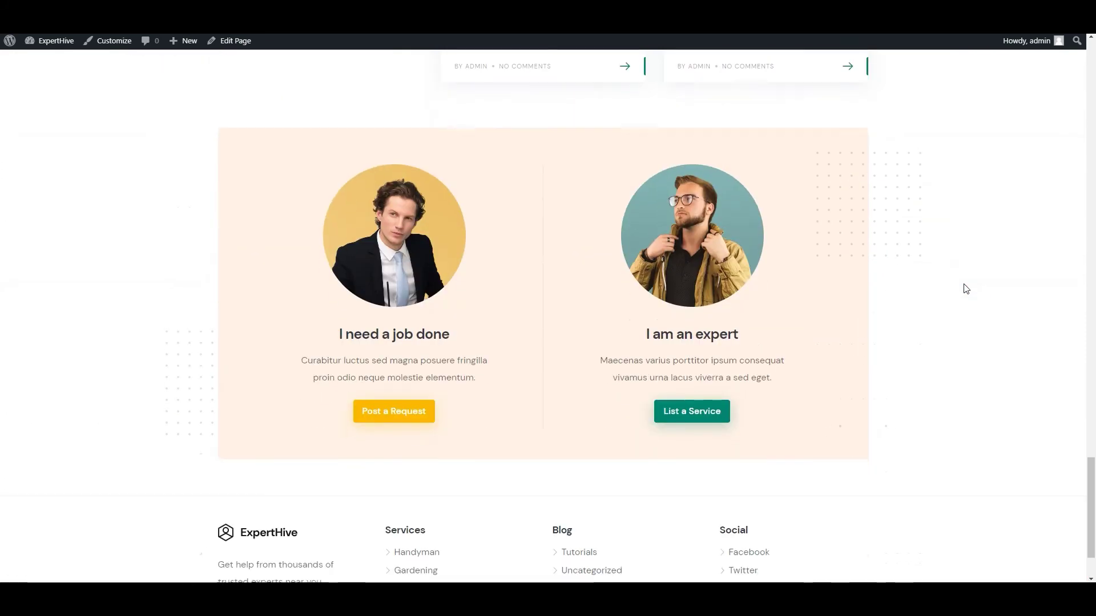
pyautogui.scroll(-2, 965, 288)
pyautogui.click(1091, 512)
pyautogui.moveTo(1091, 513); pyautogui.dragTo(1091, 67)
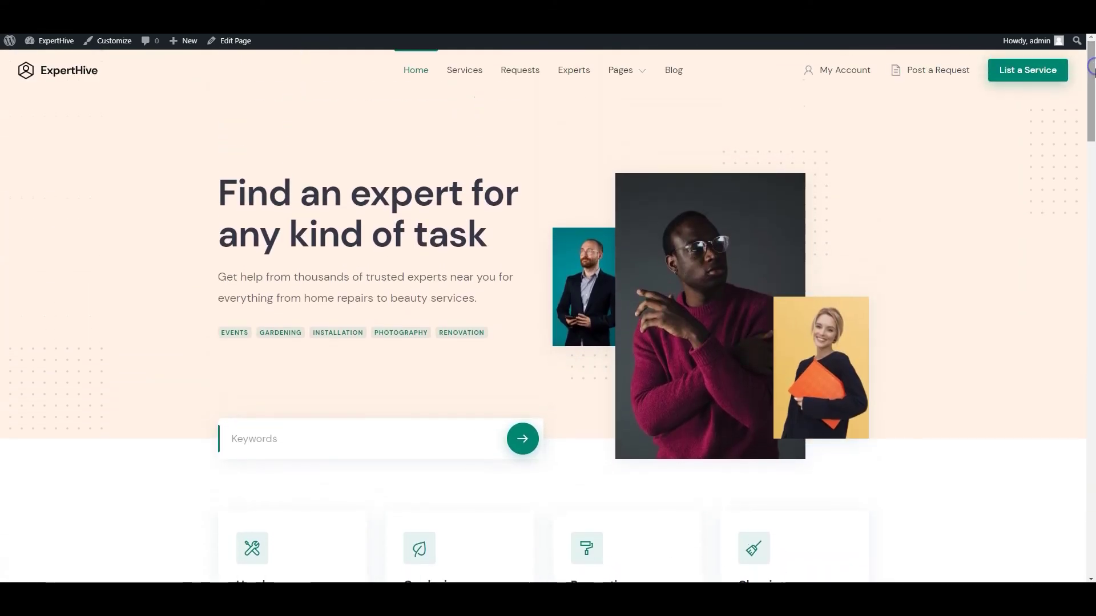